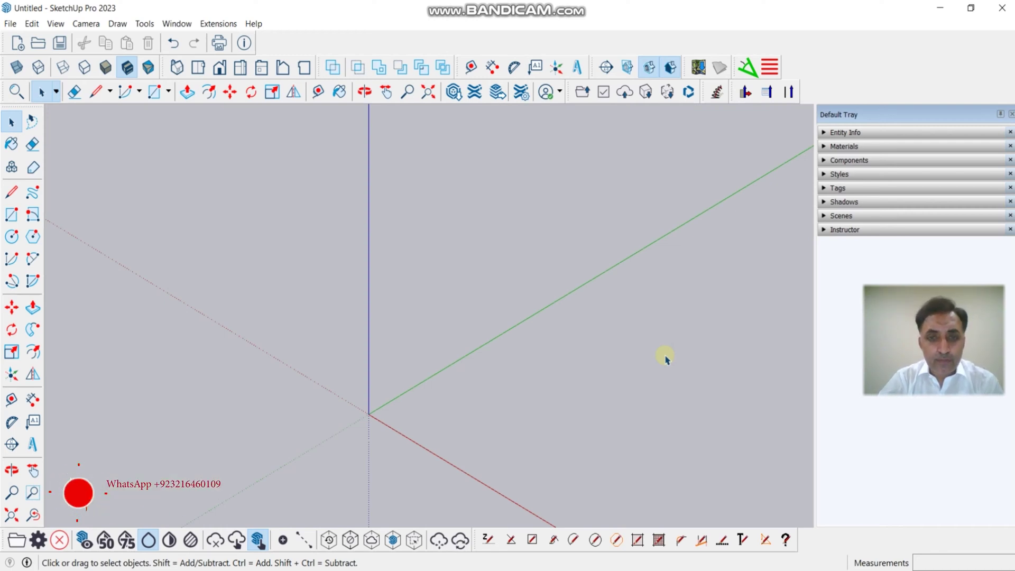
- Draw a circle on the ground beside the green axis and extrude it upward about 164' into a cylinder with Push/Pull
middle_click_drag(665, 358, 742, 422)
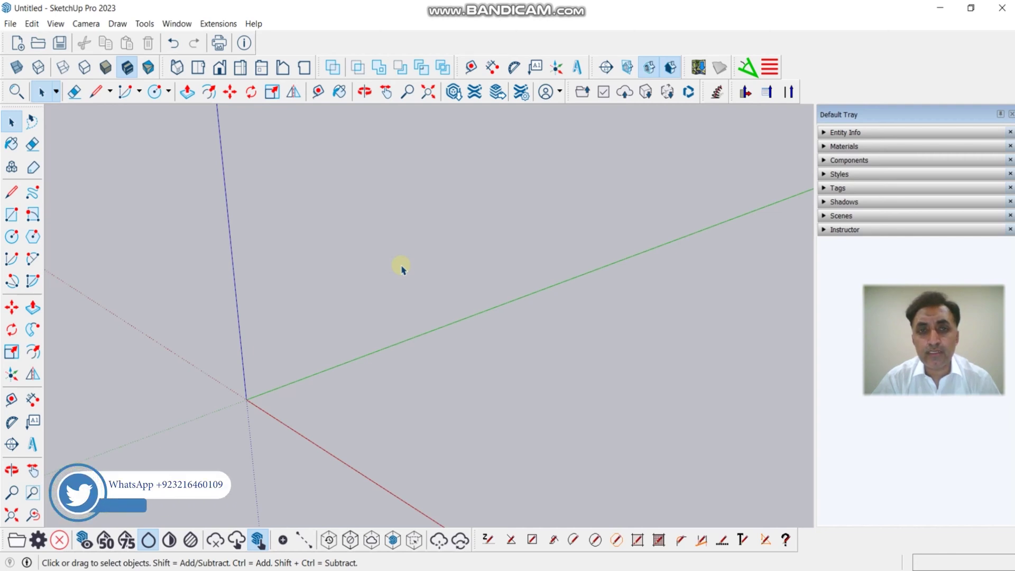
left_click(154, 91)
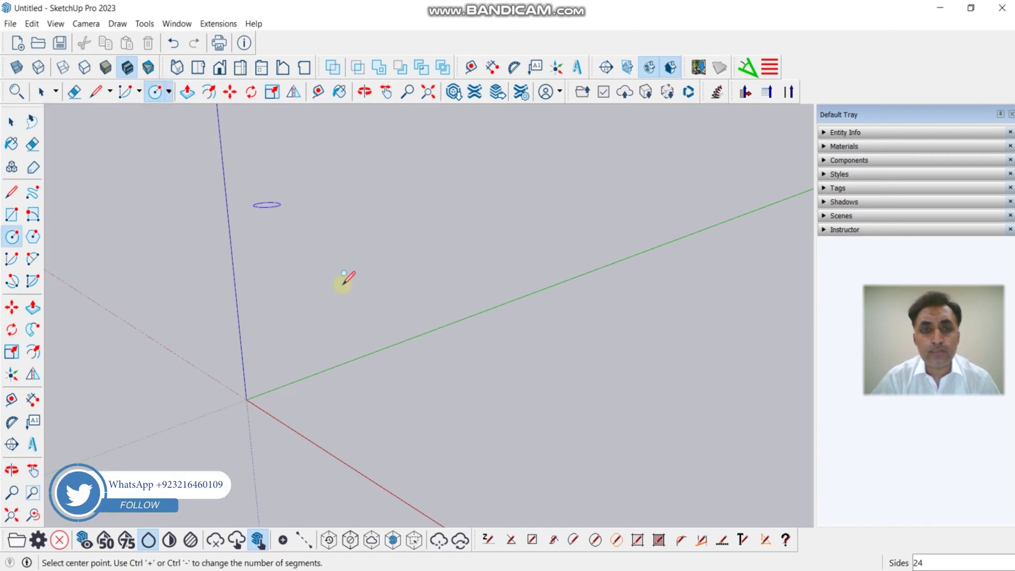
left_click(416, 357)
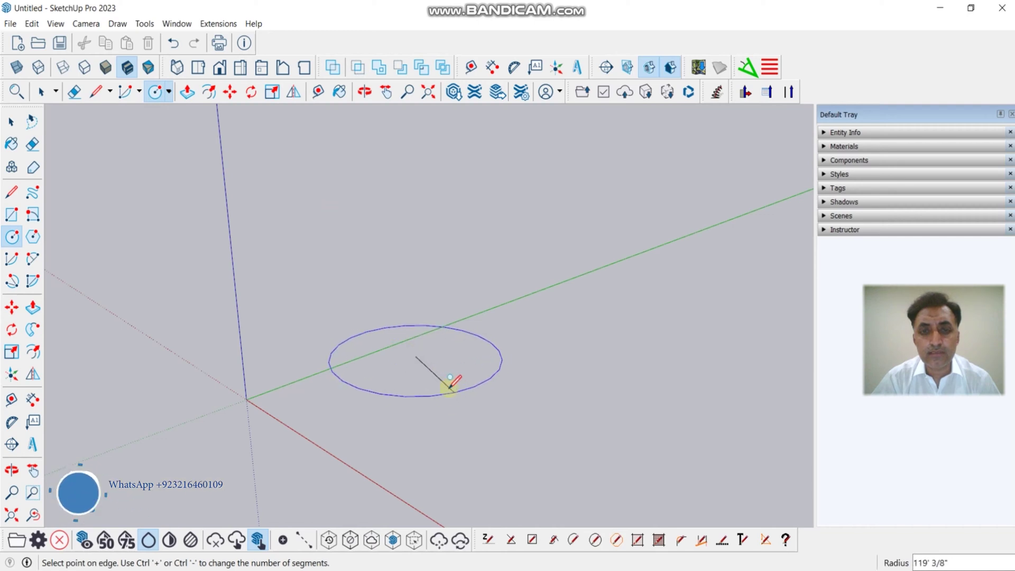
left_click(441, 386)
left_click(187, 91)
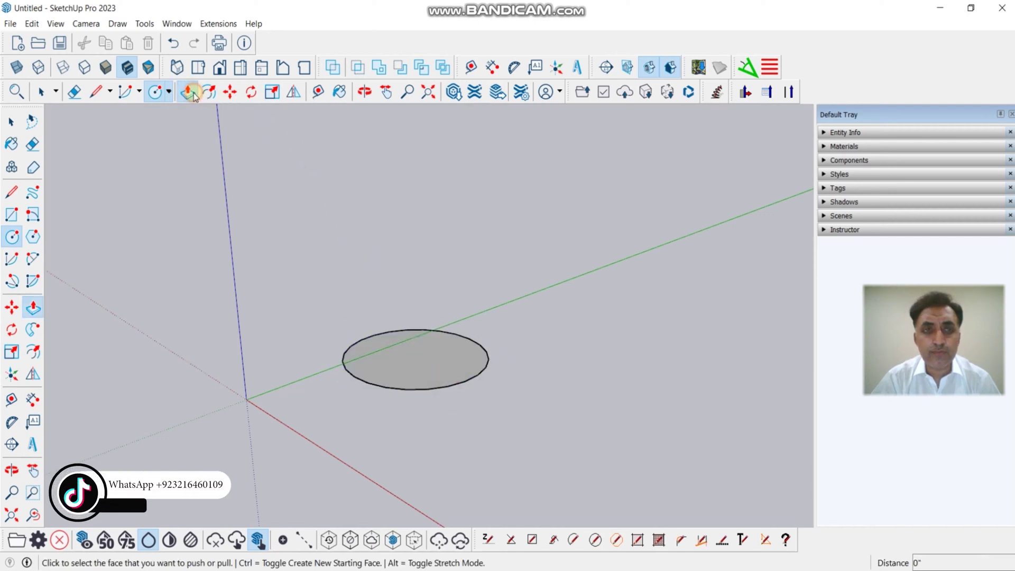
left_click(403, 344)
left_click(388, 236)
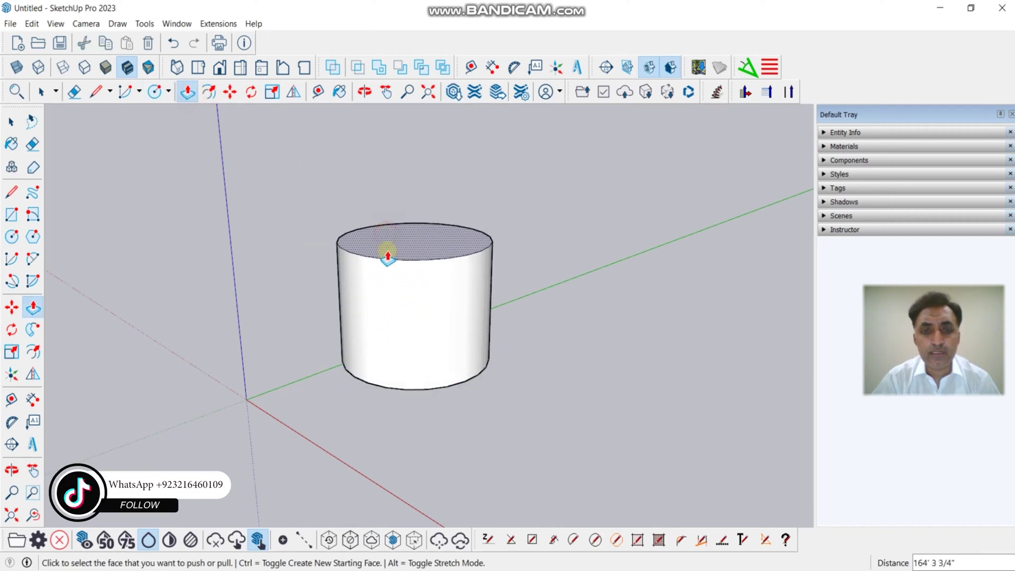
- Draw a larger circle of about 158' radius beyond the first cylinder and extrude it upward into a taller second cylinder
scroll(376, 336, "down", 4)
middle_click_drag(366, 370, 288, 396)
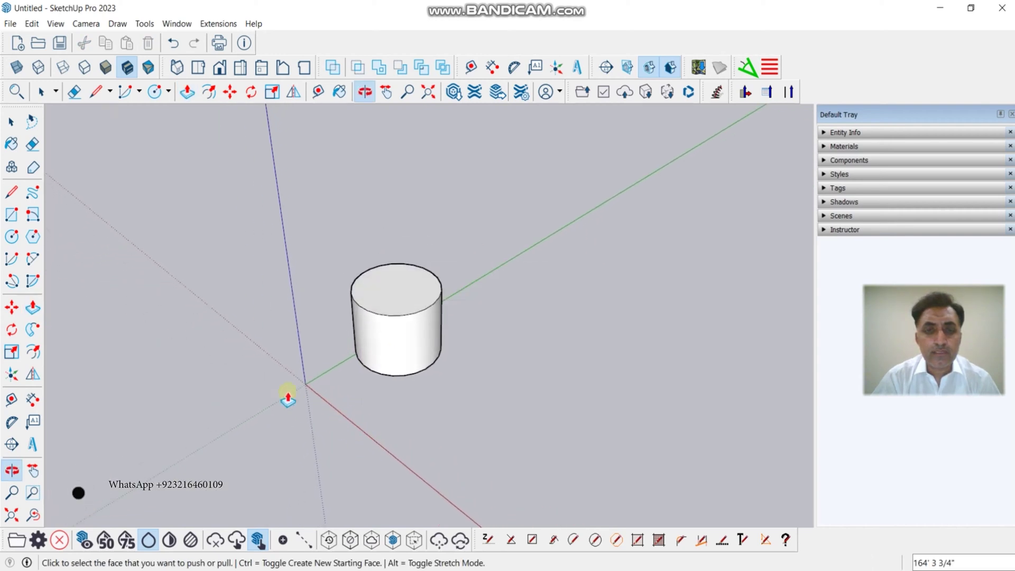
left_click(12, 236)
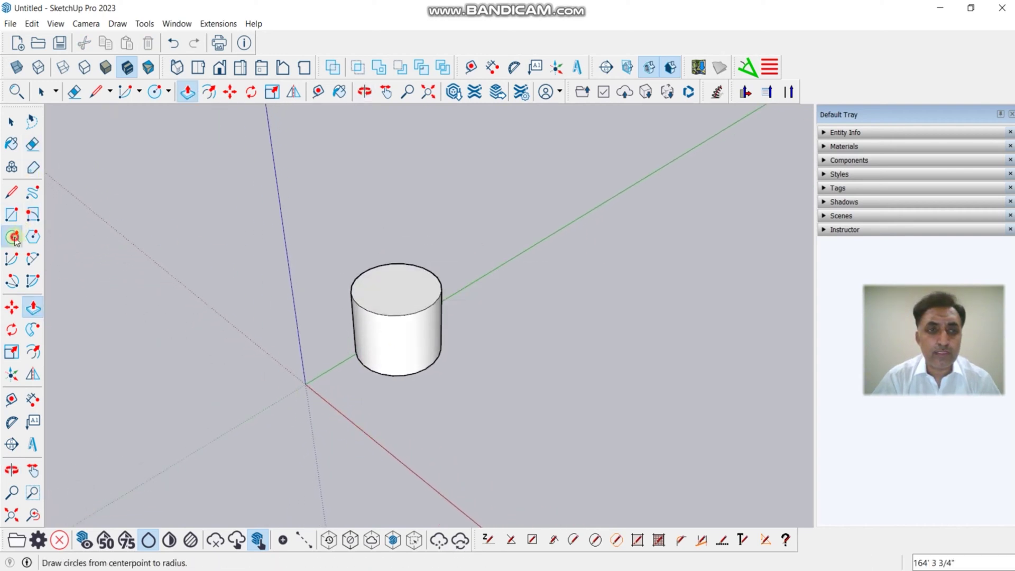
left_click(595, 298)
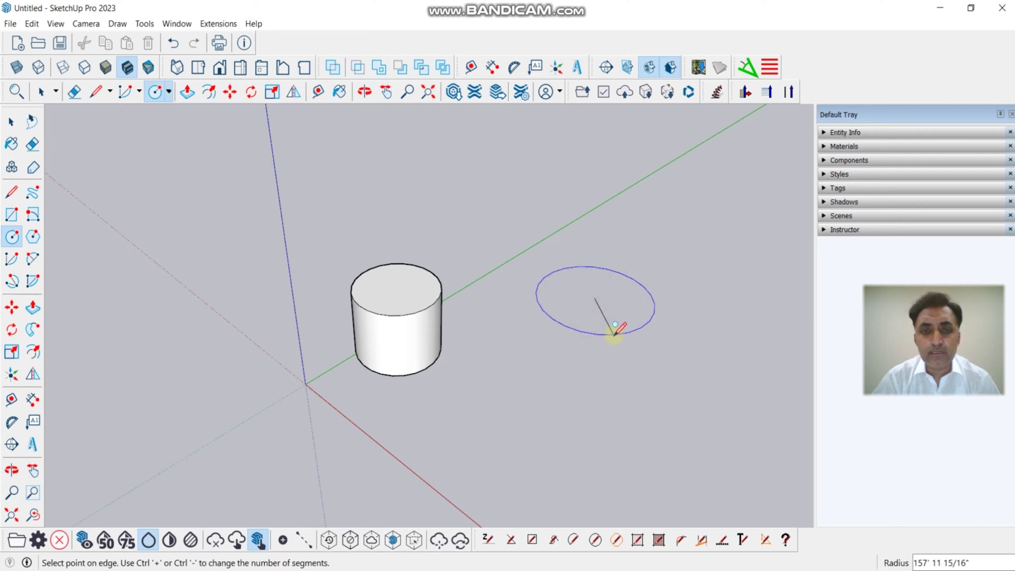
left_click(615, 332)
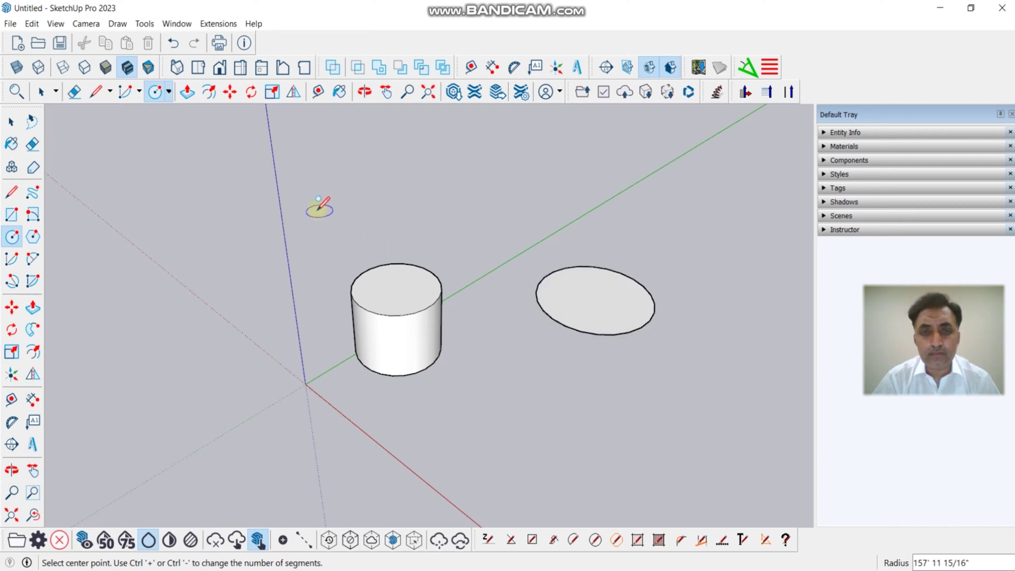
left_click(11, 122)
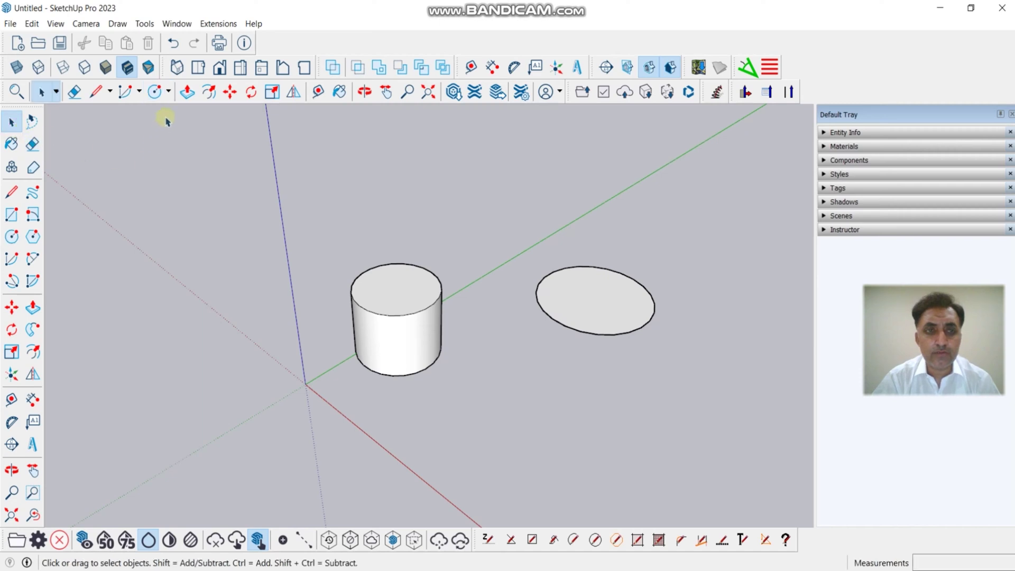
left_click(188, 92)
left_click(581, 289)
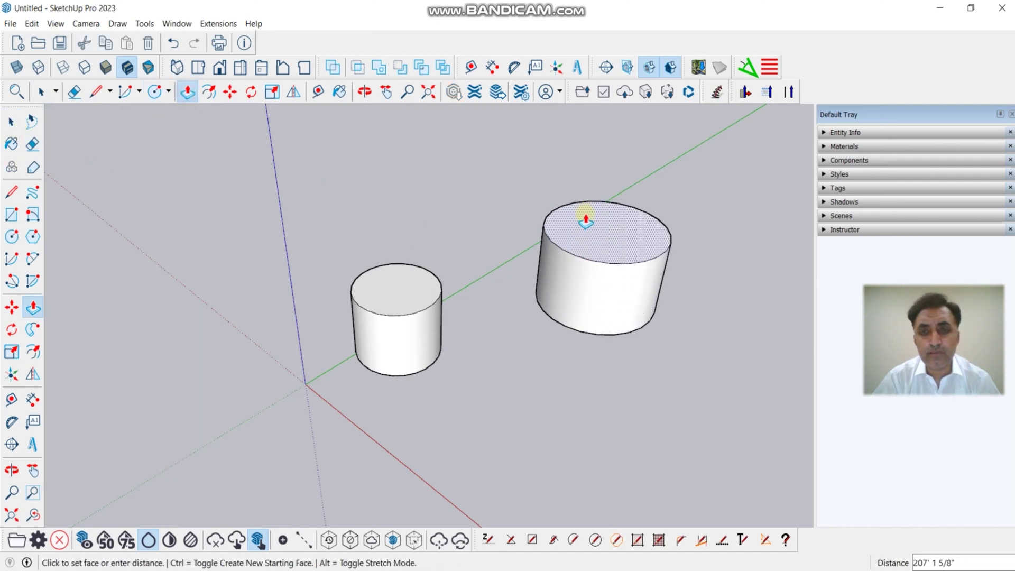
left_click(586, 200)
key("space")
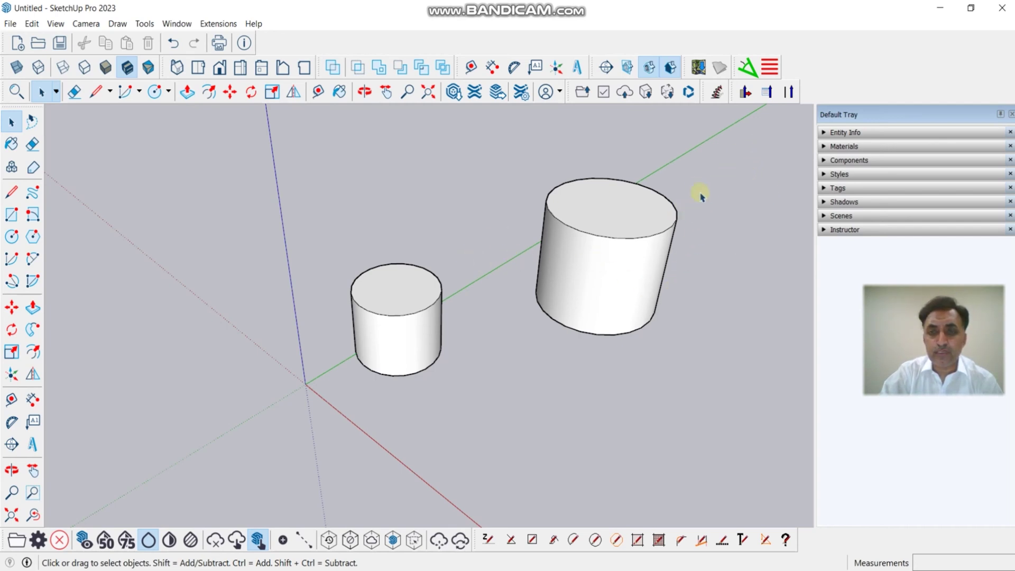
- Move the entire larger cylinder about 477' so that it overlaps the smaller one
left_click_drag(729, 148, 504, 390)
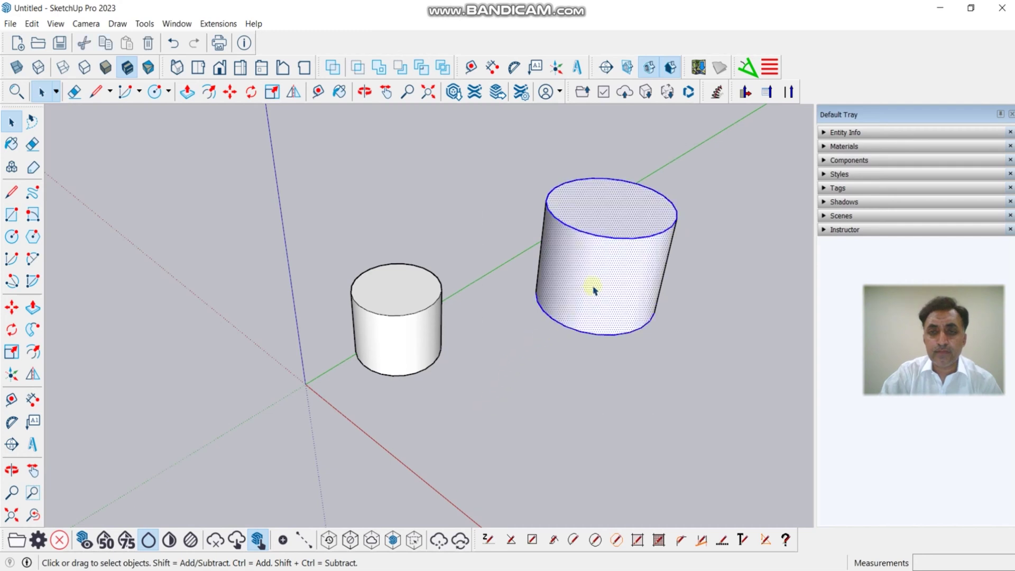
left_click(230, 92)
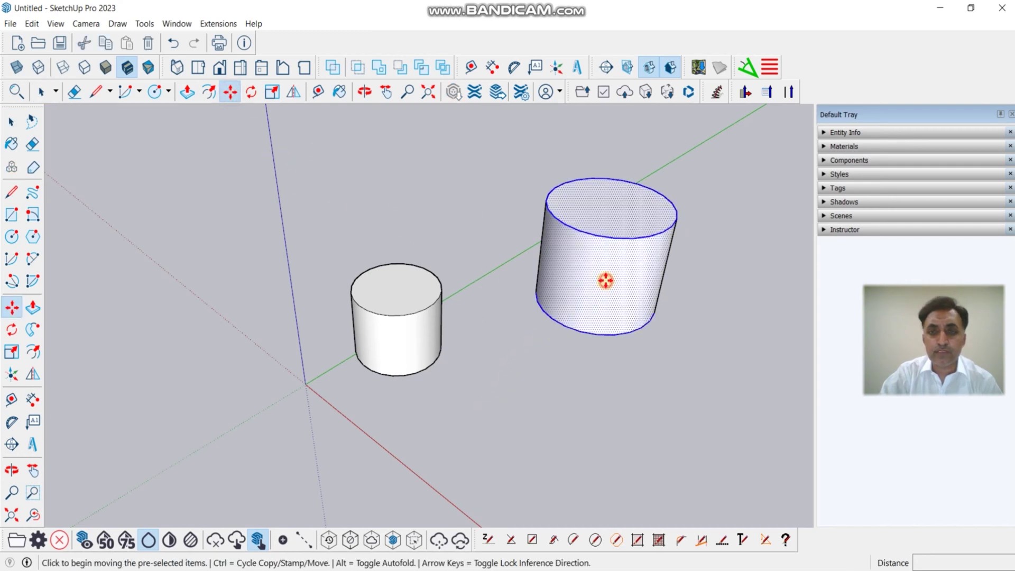
left_click(606, 280)
left_click(417, 310)
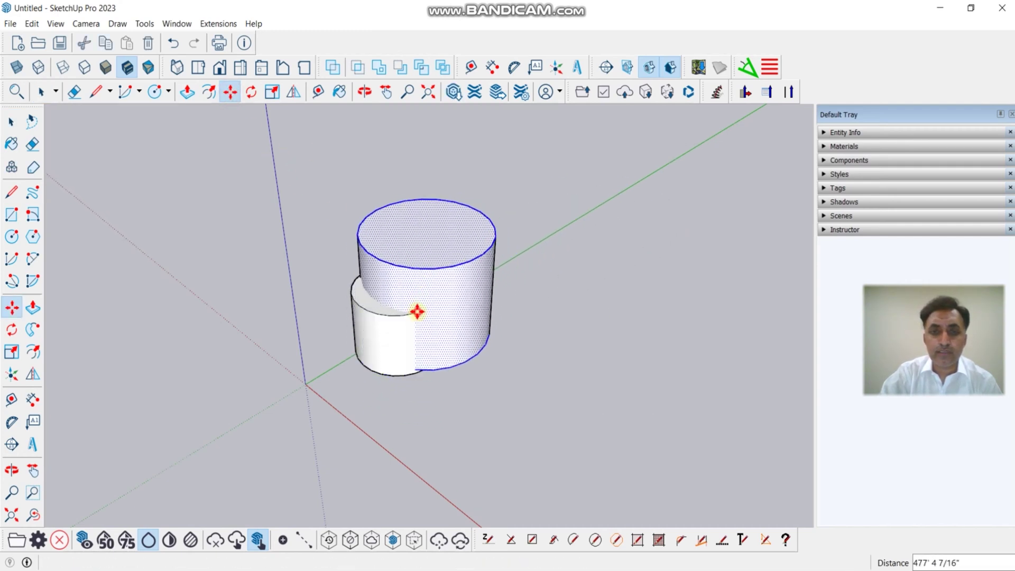
- Switch the camera to parallel projection and clear the selection
left_click(11, 121)
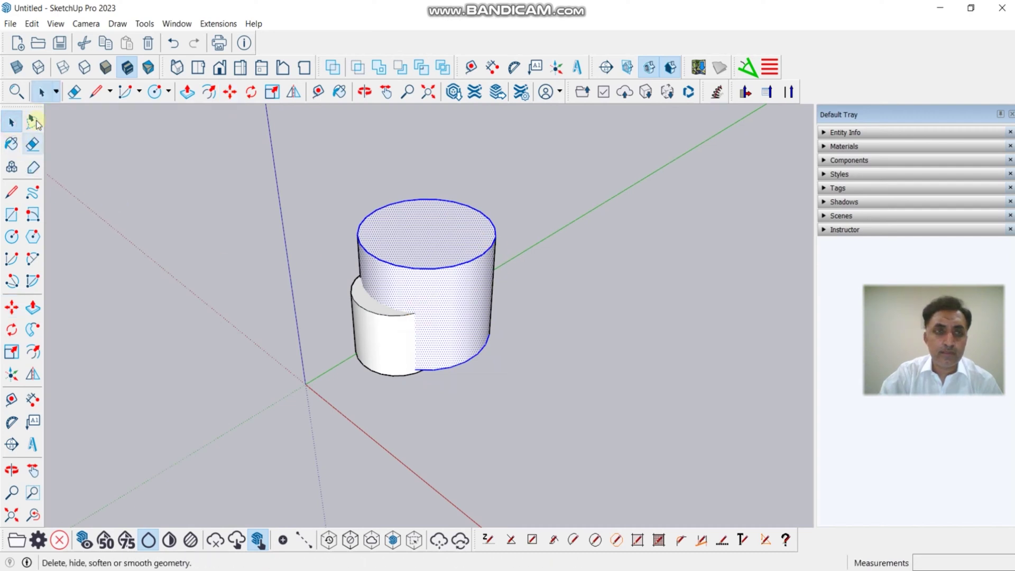
left_click(85, 24)
left_click(111, 105)
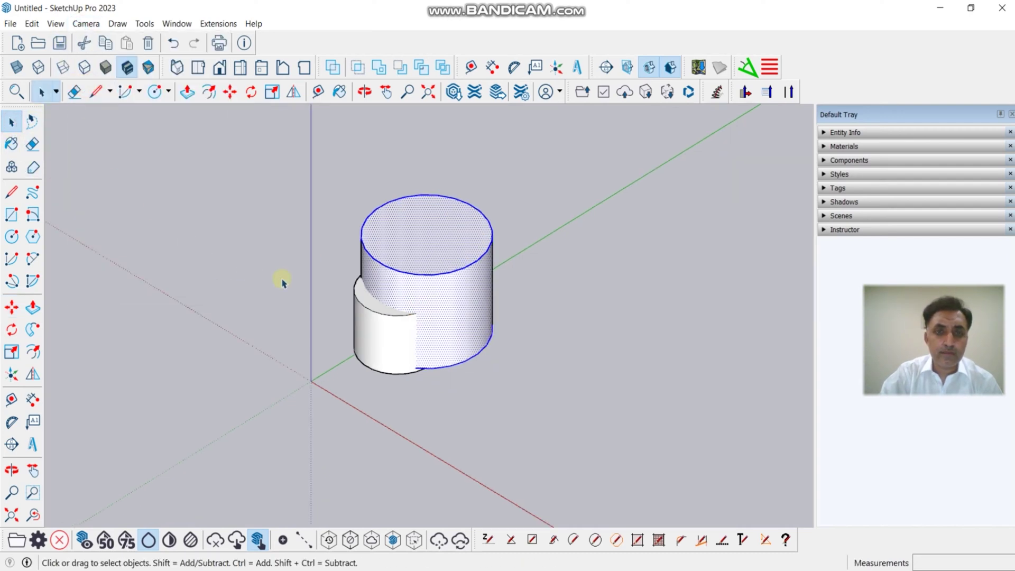
left_click(579, 251)
- Try a solid Union on the two overlapping ungrouped cylinders, and undo the larger cylinder's move
left_click_drag(609, 154, 310, 406)
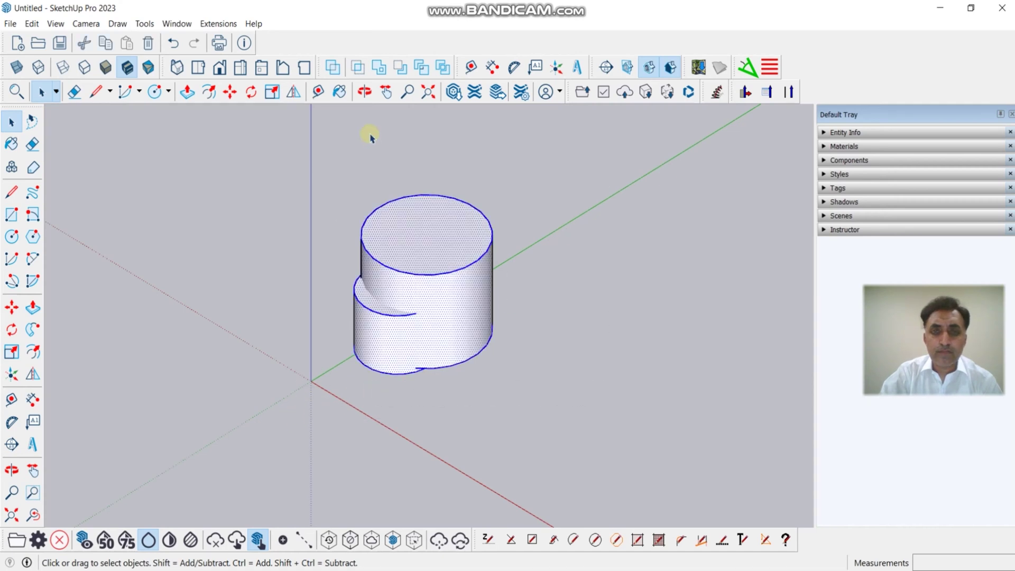
left_click(385, 68)
mouse_move(531, 249)
left_mouse_down()
mouse_move(653, 168)
mouse_move(660, 143)
left_mouse_up()
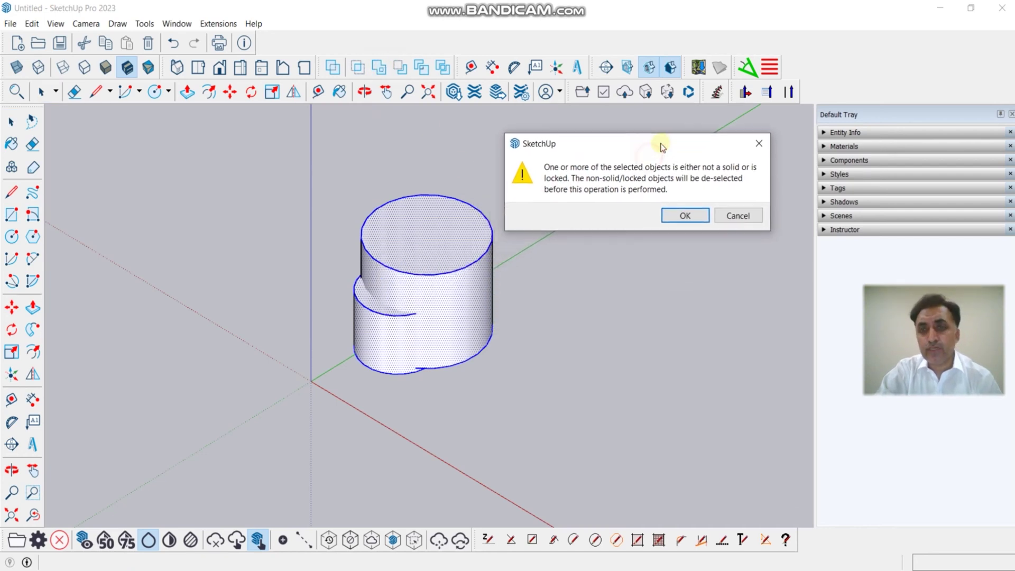
left_click(728, 213)
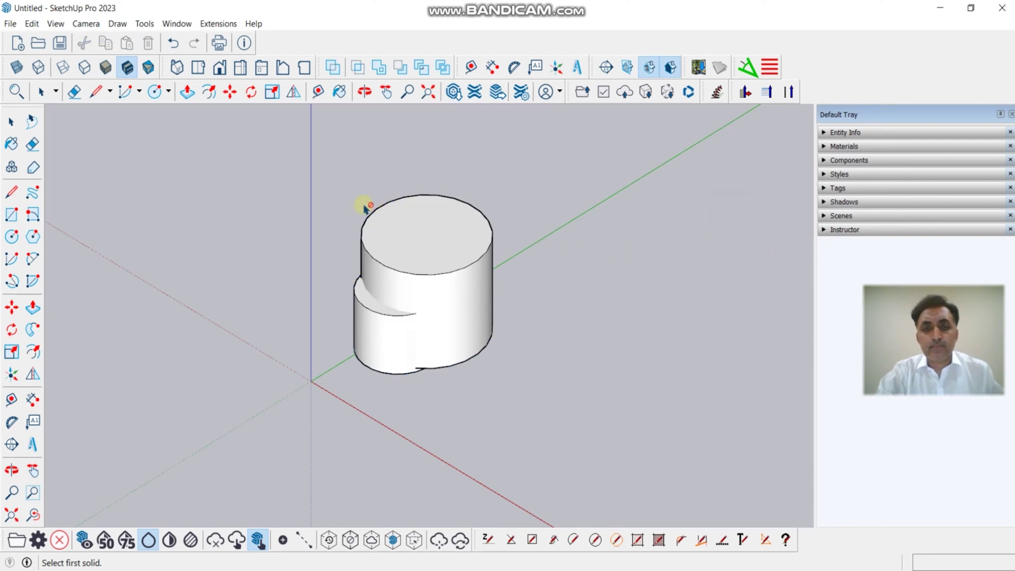
left_click(11, 122)
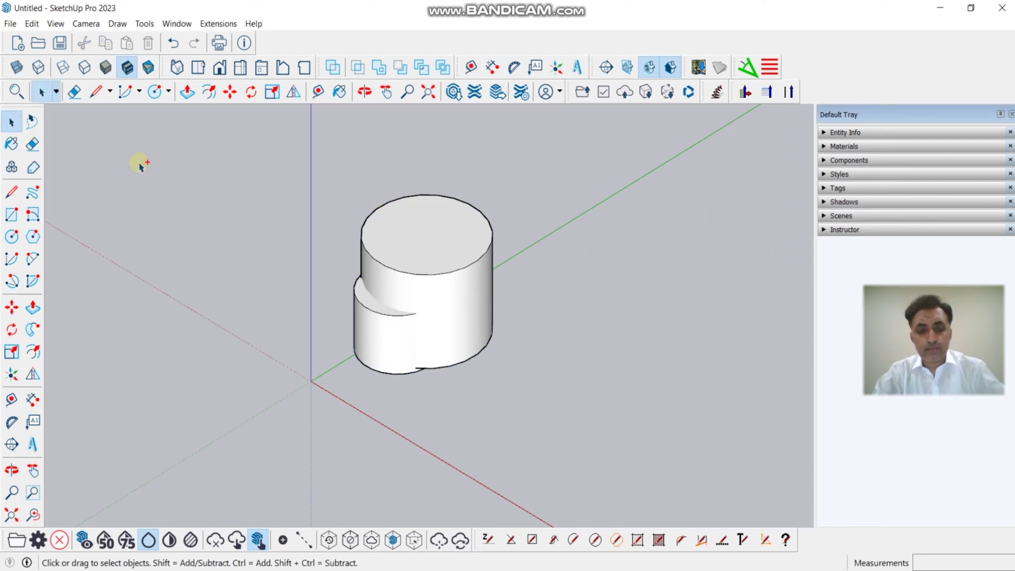
key("ctrl+z")
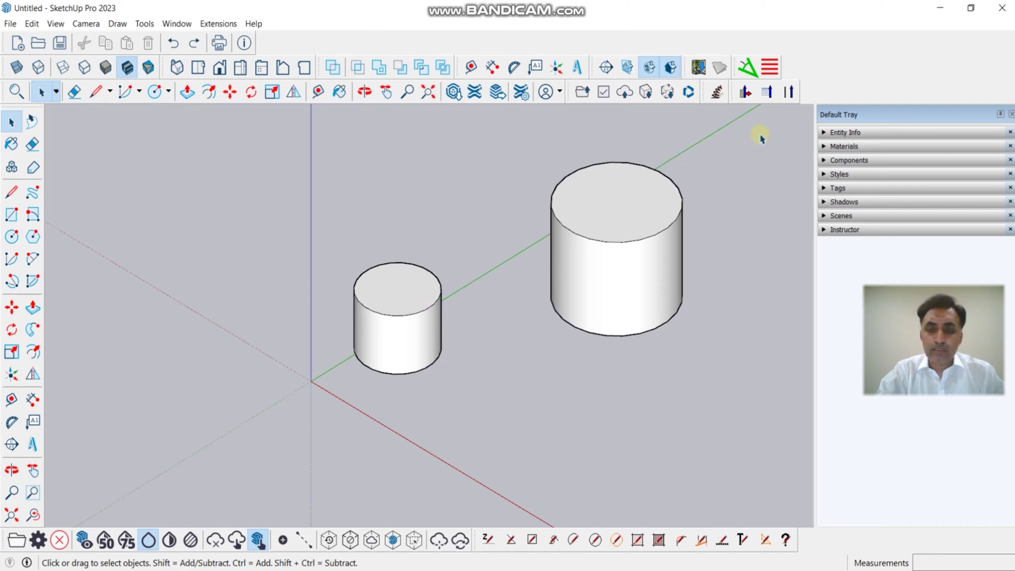
- Make the larger cylinder a group, and make the selected smaller cylinder a separate group
left_click_drag(761, 138, 538, 281)
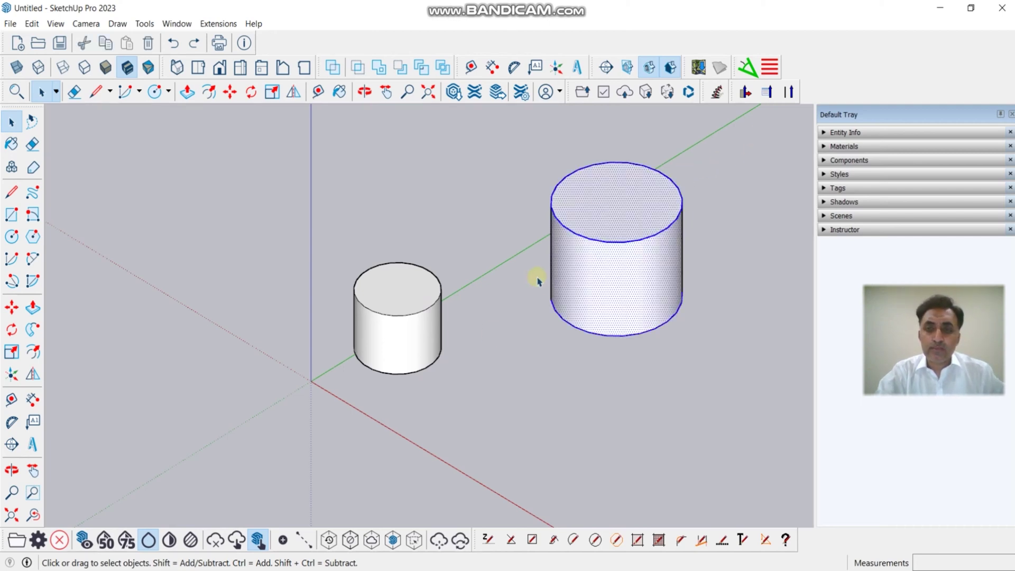
right_click(608, 260)
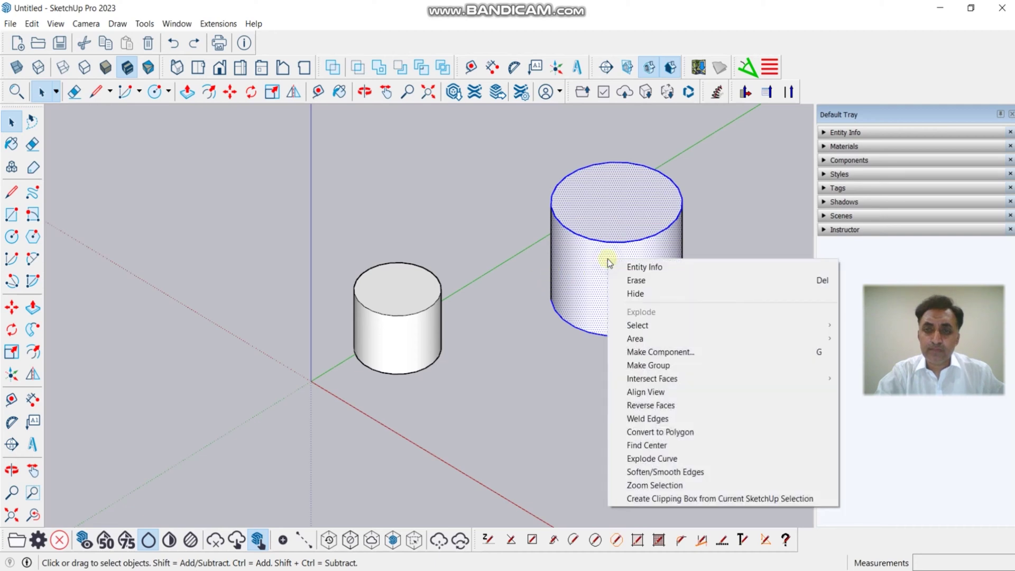
left_click(662, 374)
left_click_drag(467, 222, 348, 309)
right_click(393, 281)
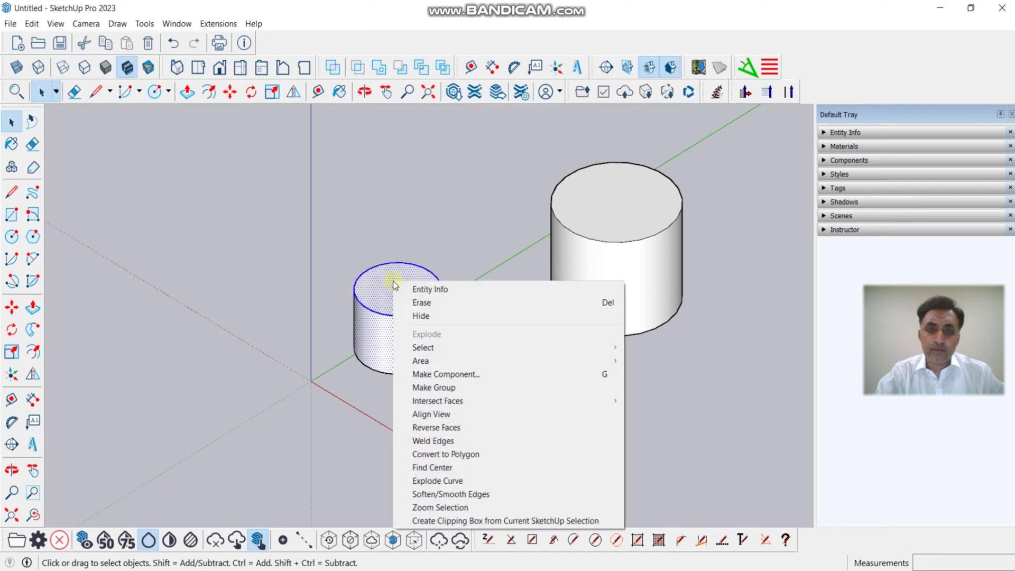
left_click(455, 388)
left_click(464, 378)
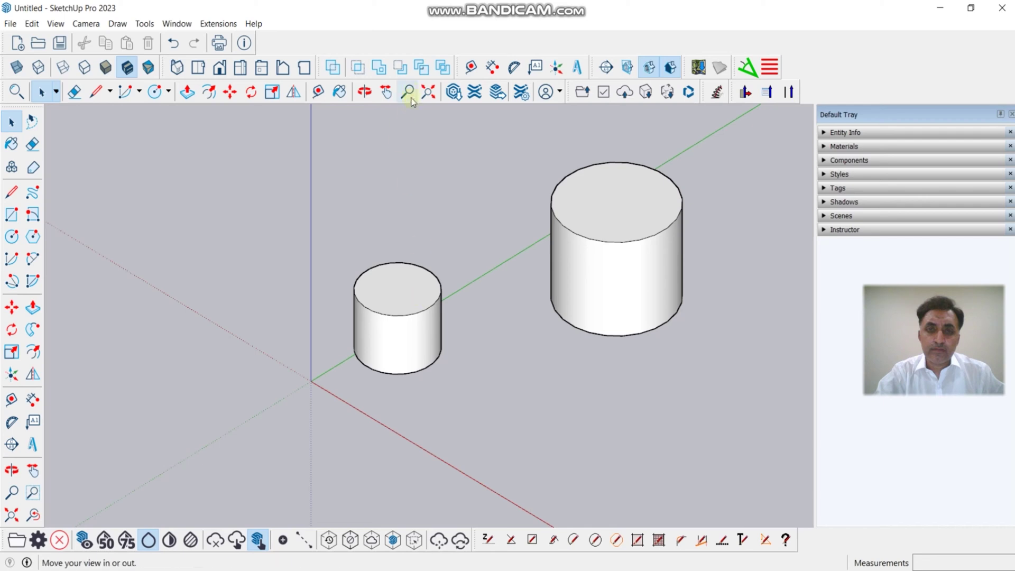
- Move the smaller cylinder's group about 718' so it overlaps the far side of the larger cylinder
left_click(378, 67)
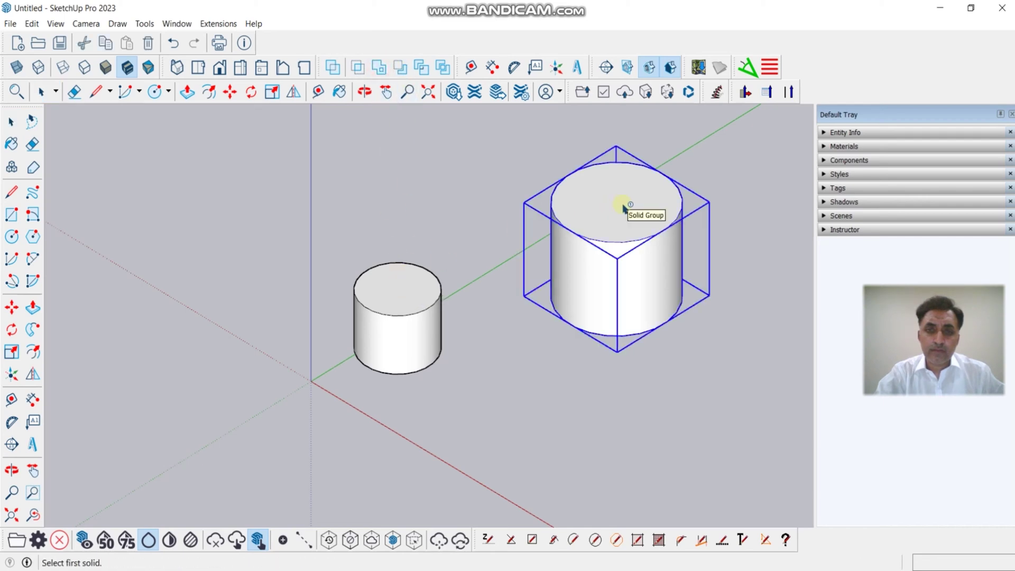
left_click(11, 122)
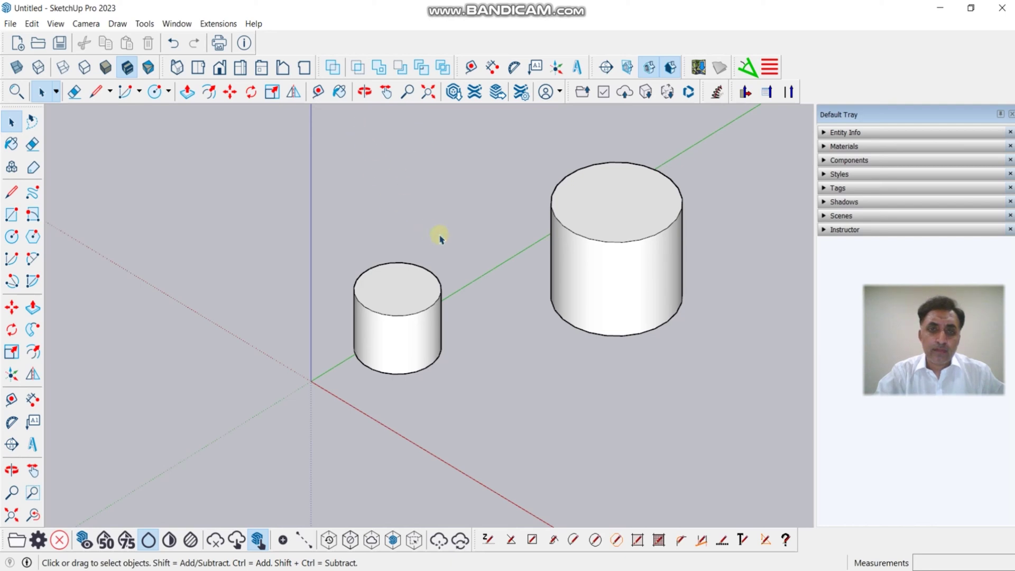
left_click_drag(486, 188, 343, 403)
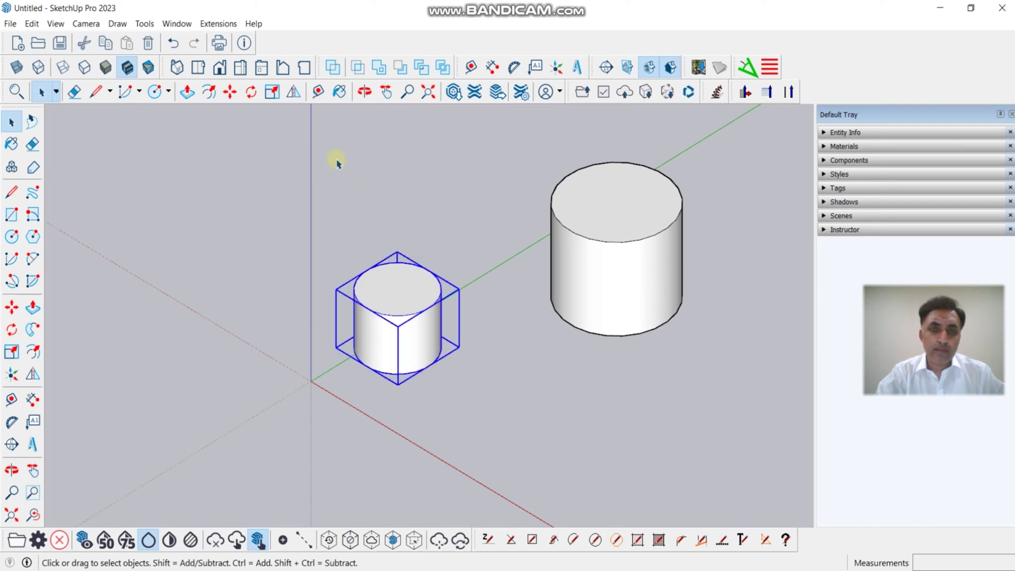
left_click(229, 92)
left_click(397, 291)
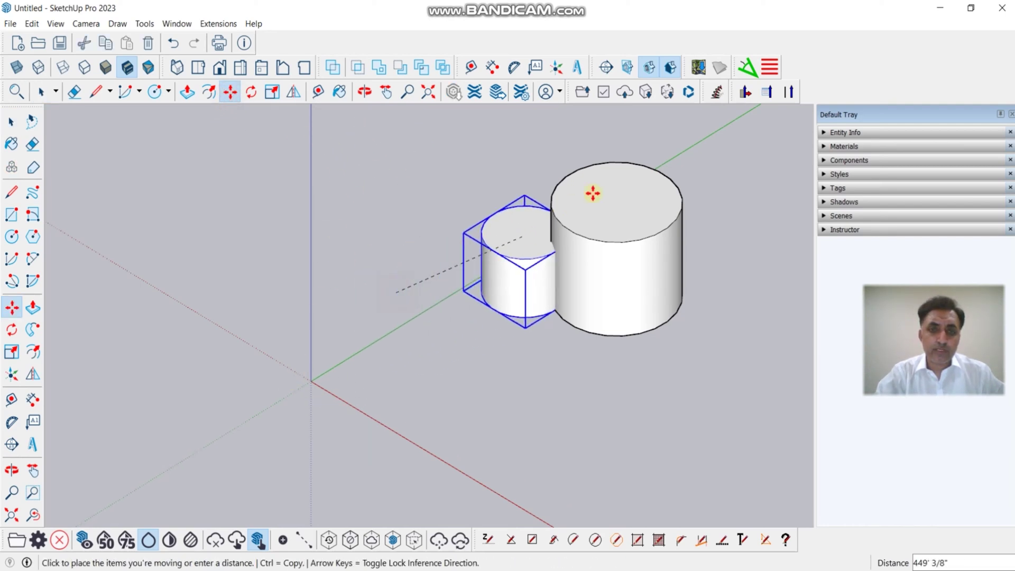
left_click(674, 192)
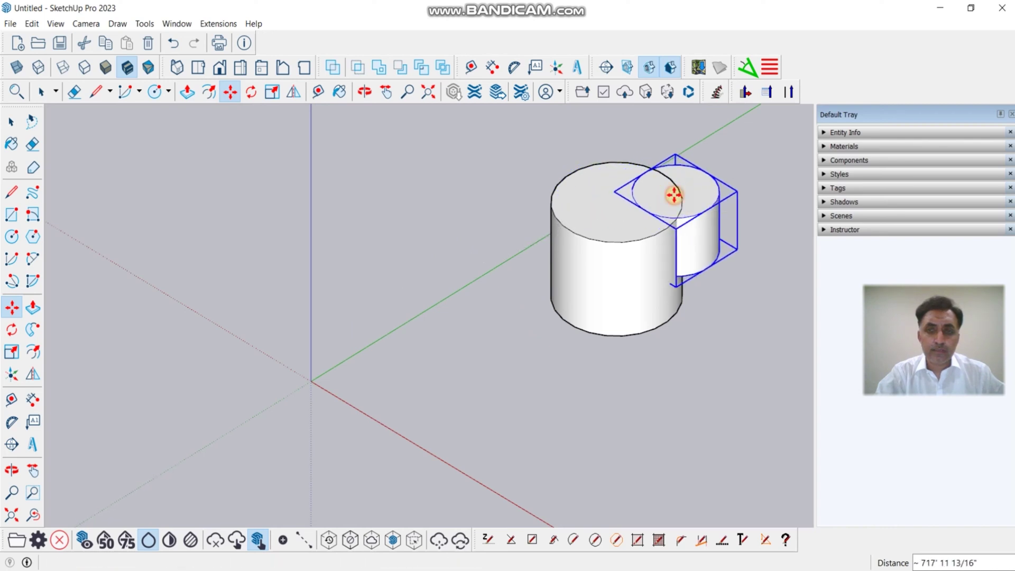
left_click(11, 121)
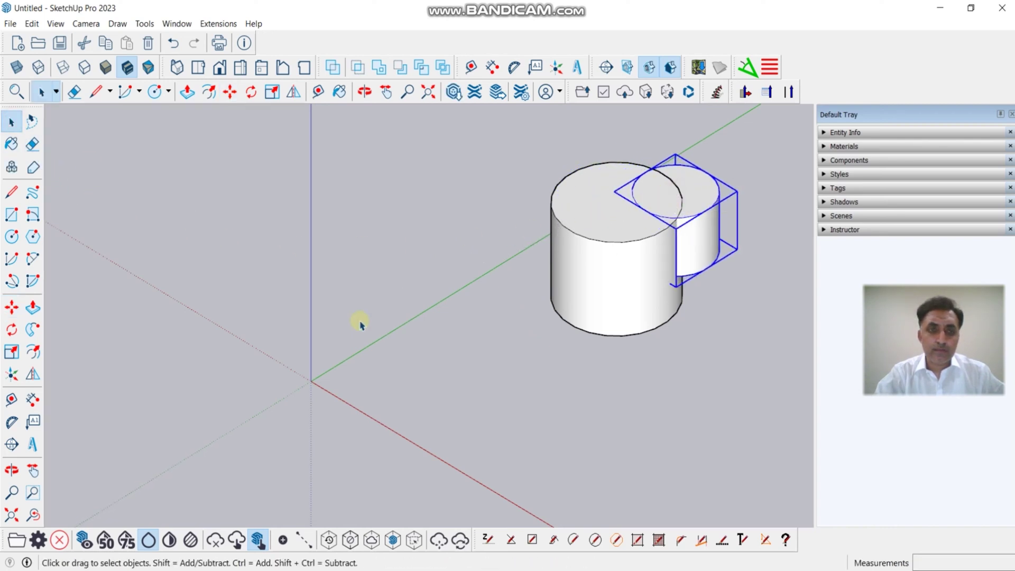
left_click(359, 321)
- Try a solid Union on the two overlapping cylinder groups, accepting the deselection of non-solid objects
middle_click_drag(415, 330, 354, 370)
scroll(699, 330, "up", 2)
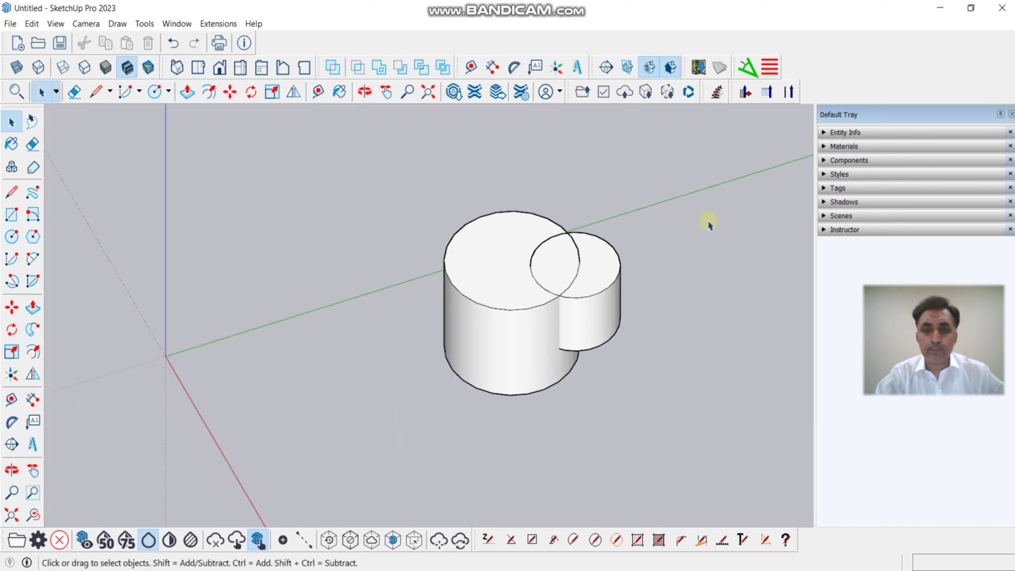
left_click_drag(706, 182, 356, 468)
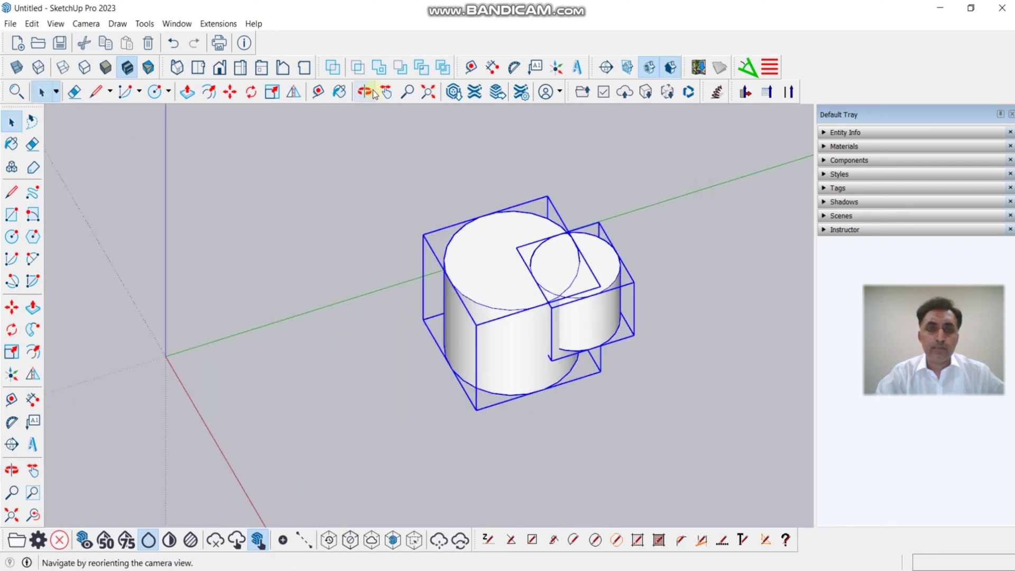
left_click(379, 67)
left_click_drag(469, 238, 237, 167)
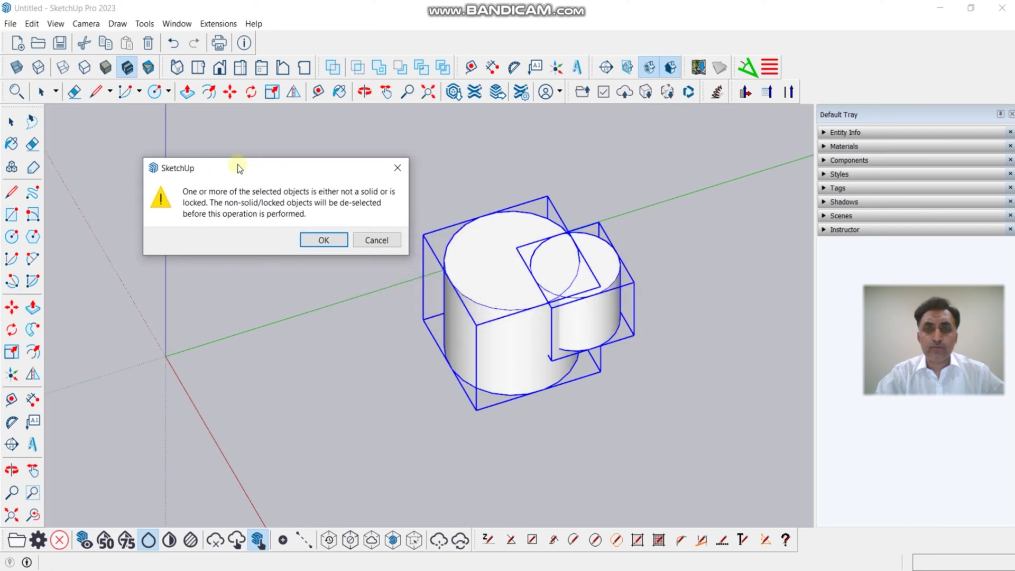
left_click(339, 239)
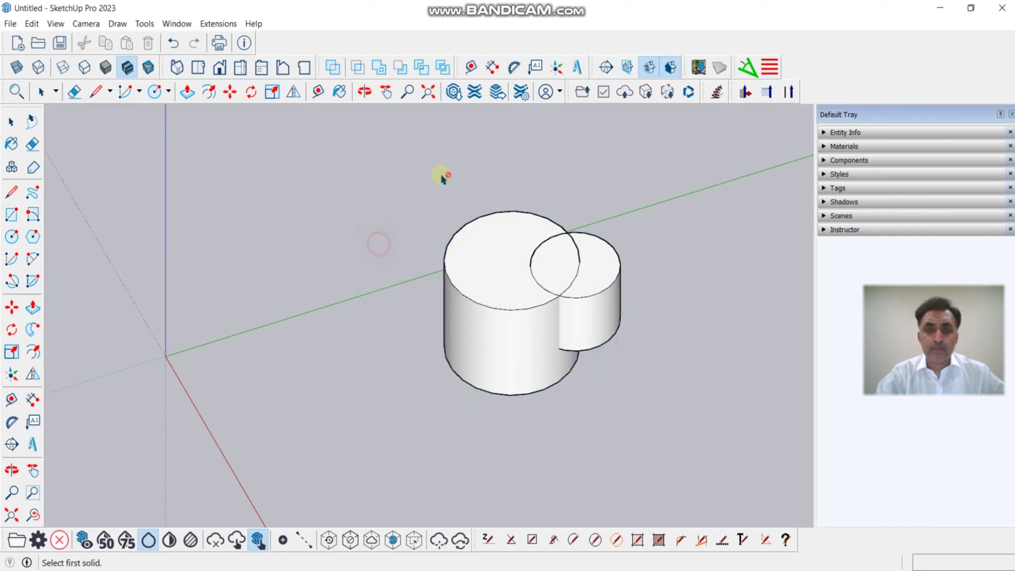
key("space")
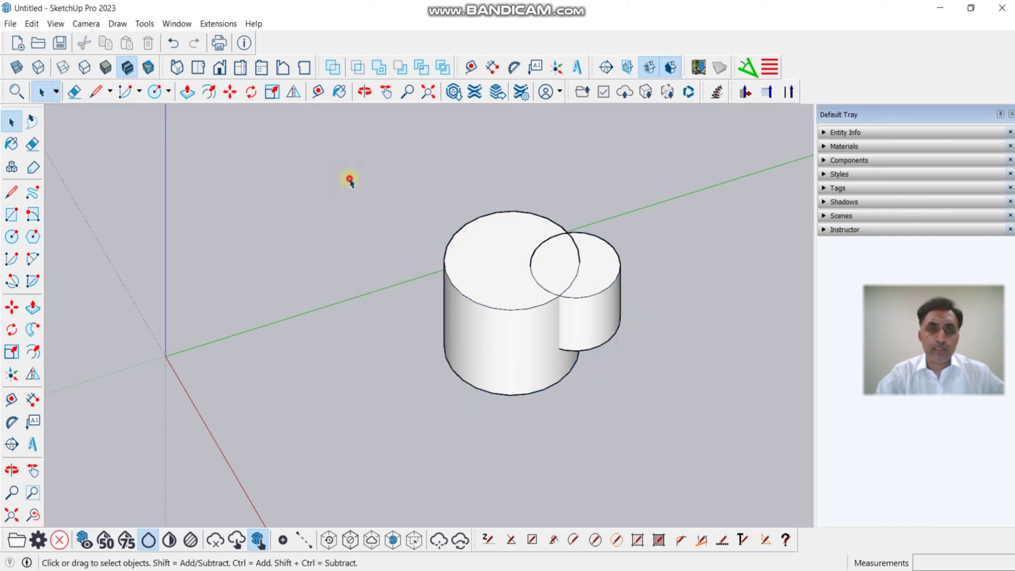
- Try to subtract the larger cylinder group from the smaller one with the Subtract solid tool
left_click(407, 76)
left_click(509, 238)
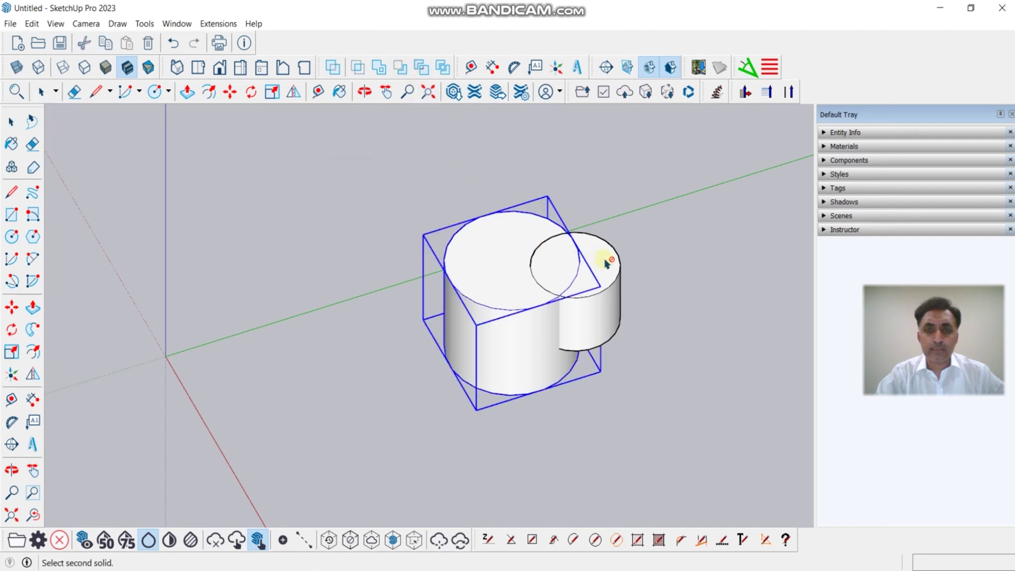
left_click(607, 258)
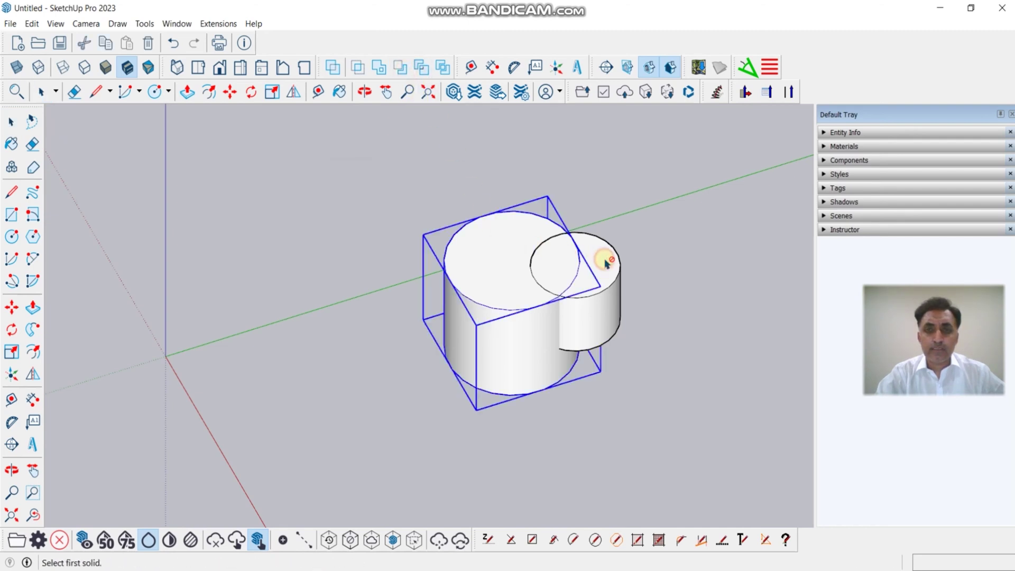
left_click(11, 122)
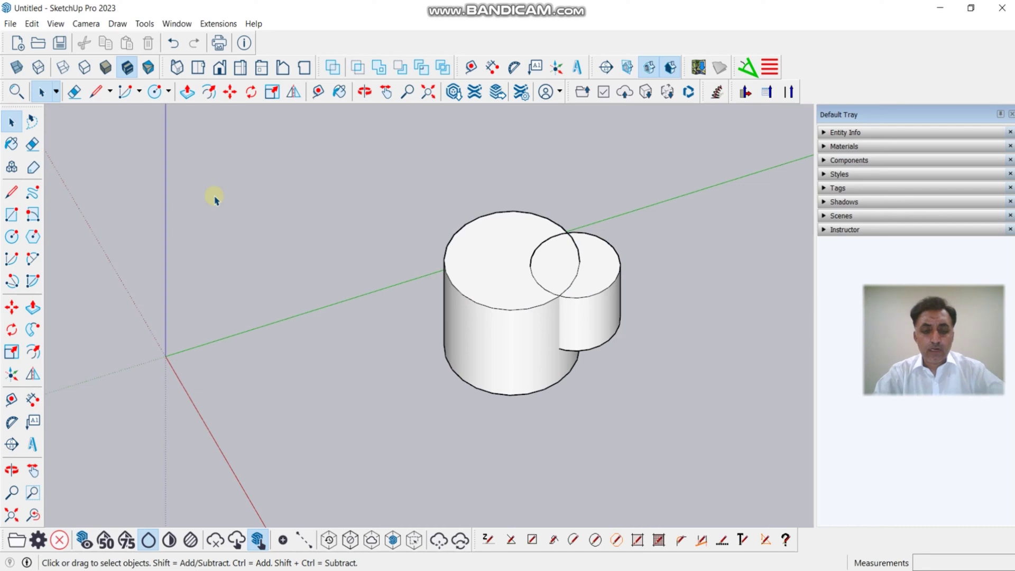
- Undo the smaller cylinder's move and explode its group into loose geometry
key("ctrl+z")
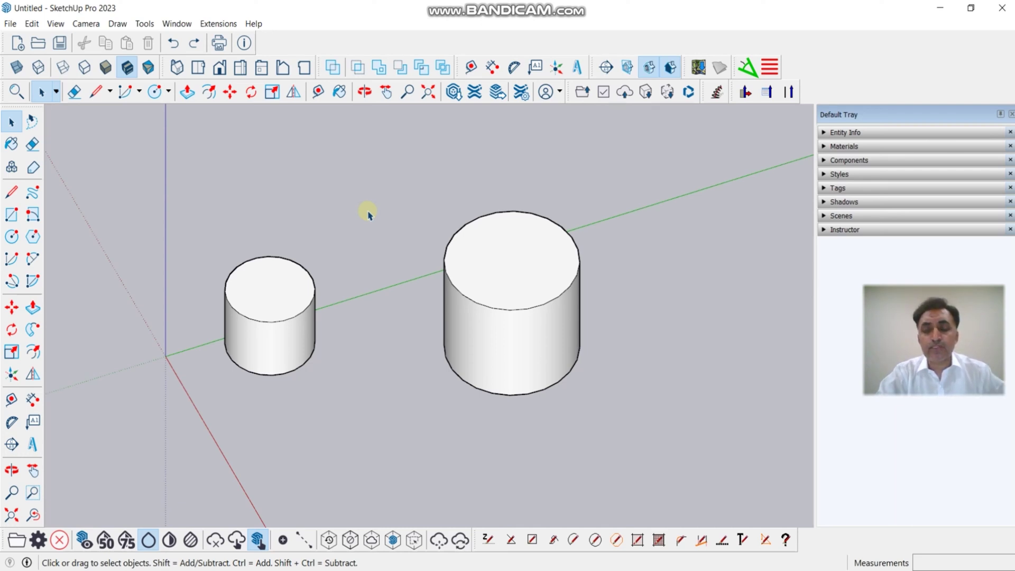
left_click_drag(391, 194, 205, 393)
right_click(282, 342)
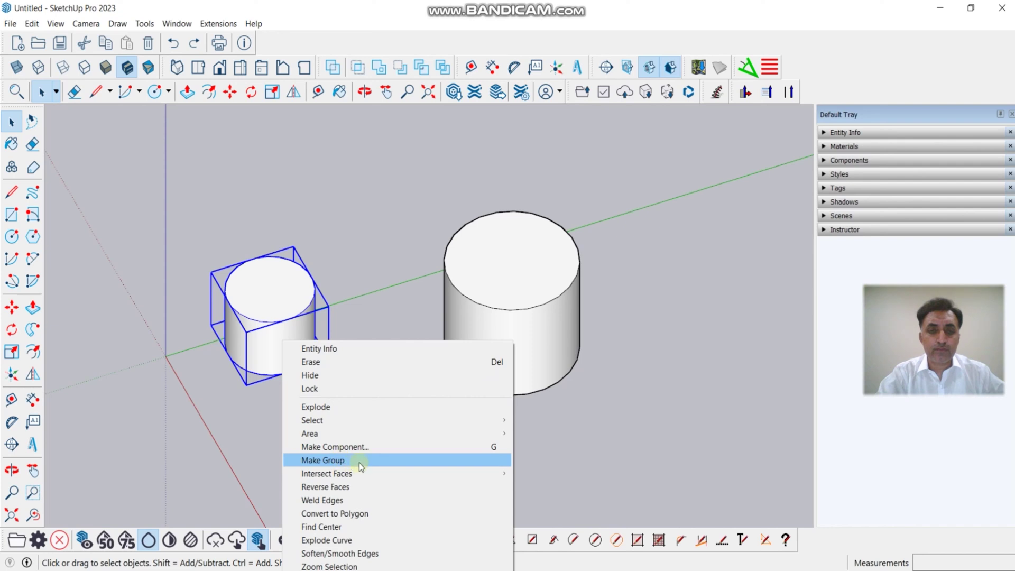
left_click(346, 406)
left_click(344, 410)
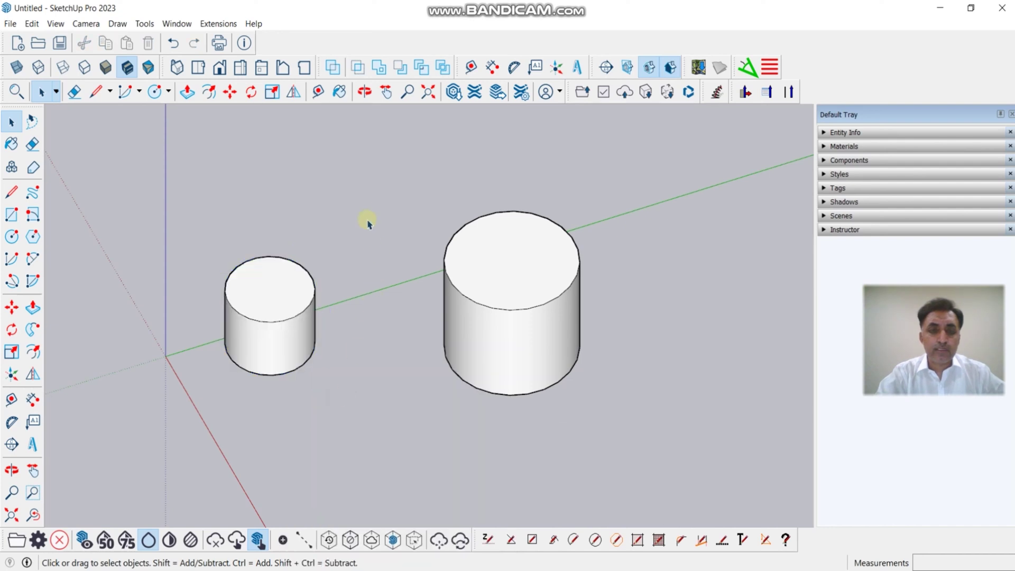
- Make all of the smaller cylinder's loose geometry a new group, and check it as a solid with the Union tool
left_click_drag(369, 194, 177, 472)
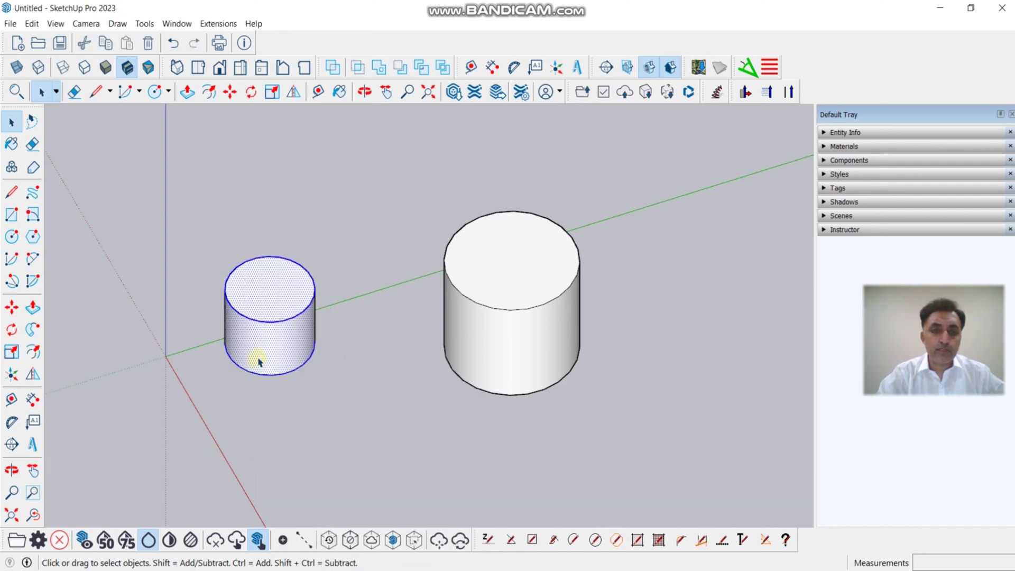
right_click(259, 355)
left_click(329, 211)
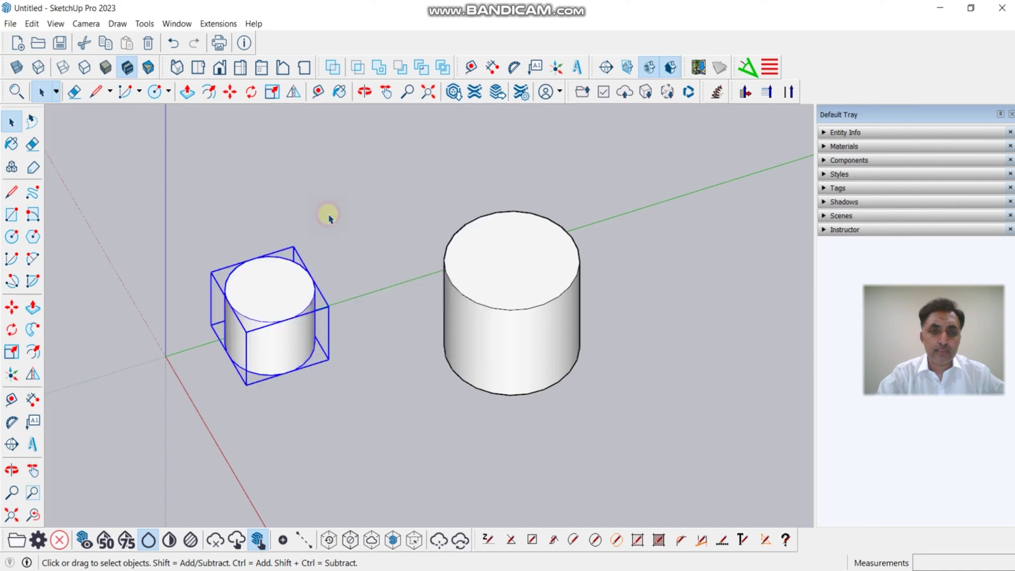
left_click(328, 213)
left_click(379, 67)
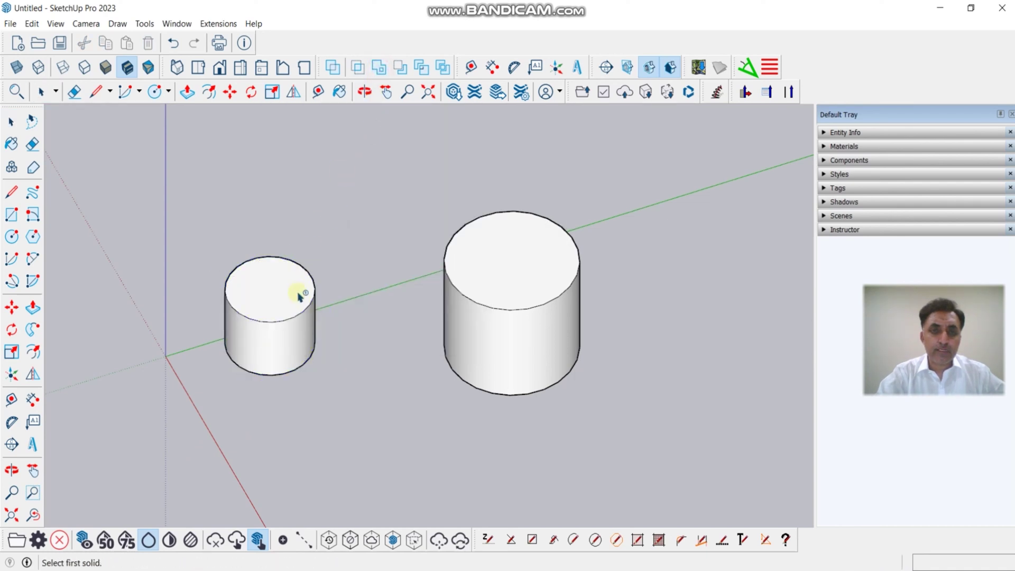
left_click(11, 122)
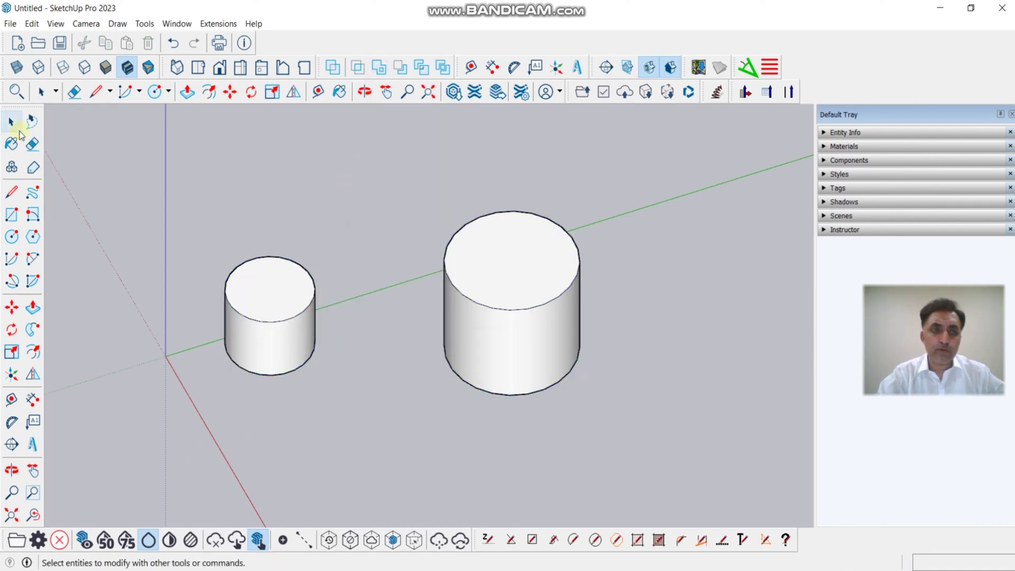
- Move the smaller cylinder's group about 662' so it overlaps the far side of the larger cylinder
left_click(230, 92)
left_click(263, 271)
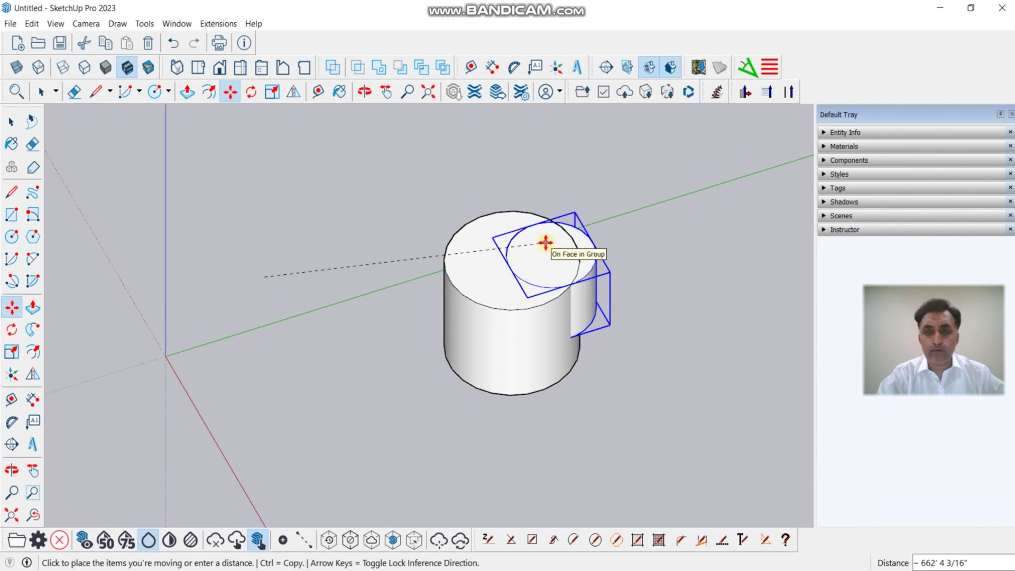
left_click(545, 243)
left_click(9, 122)
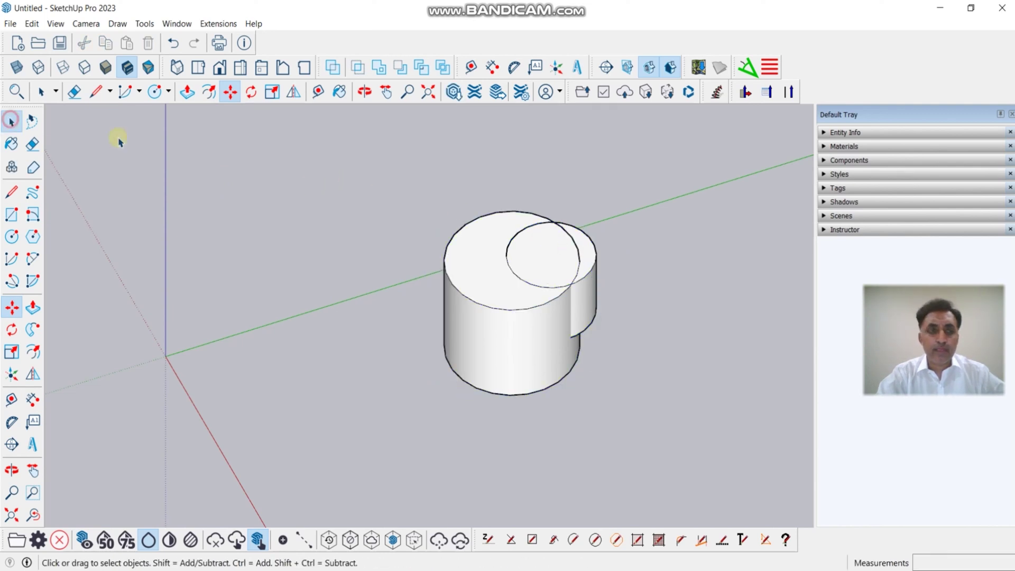
- Combine the two overlapping cylinder groups with a solid Union, and undo the union
left_click_drag(668, 160, 349, 494)
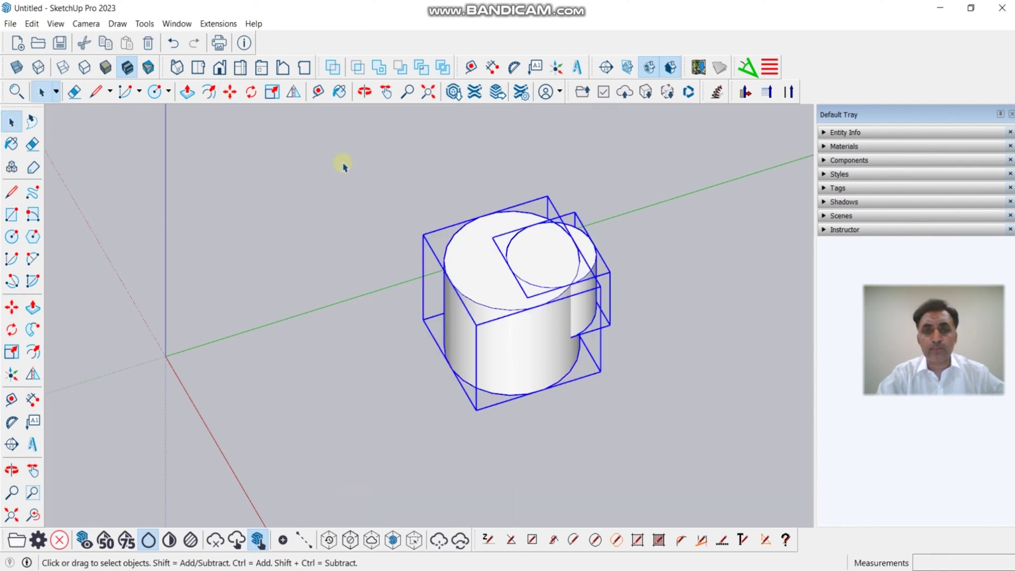
left_click(378, 68)
left_click(376, 178)
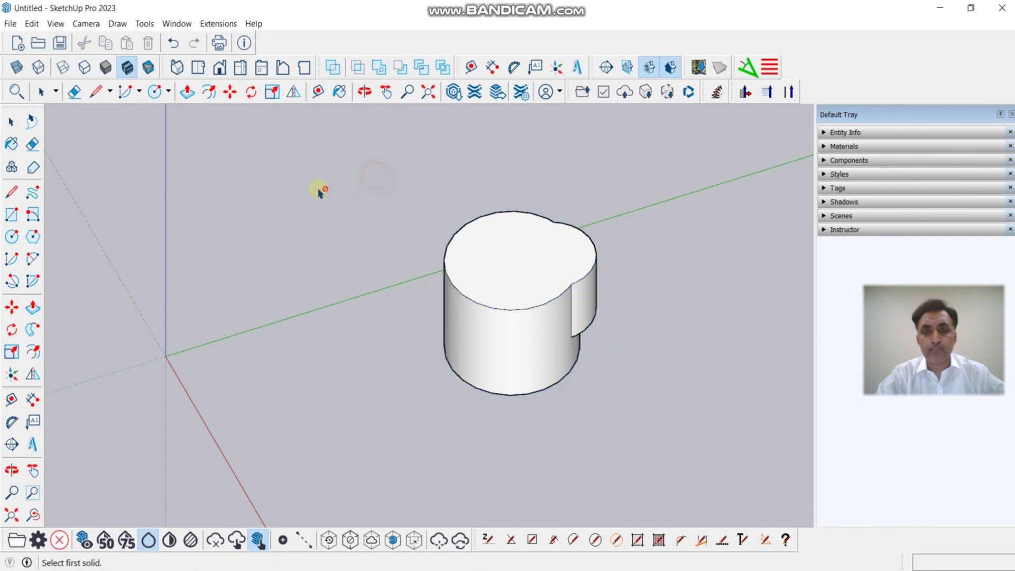
key("ctrl+z")
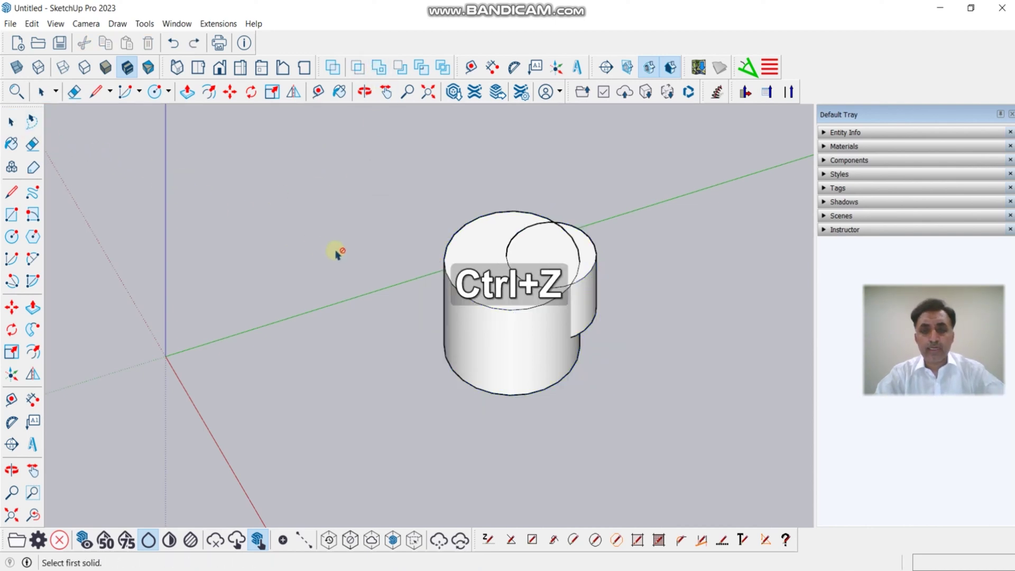
left_click(383, 238)
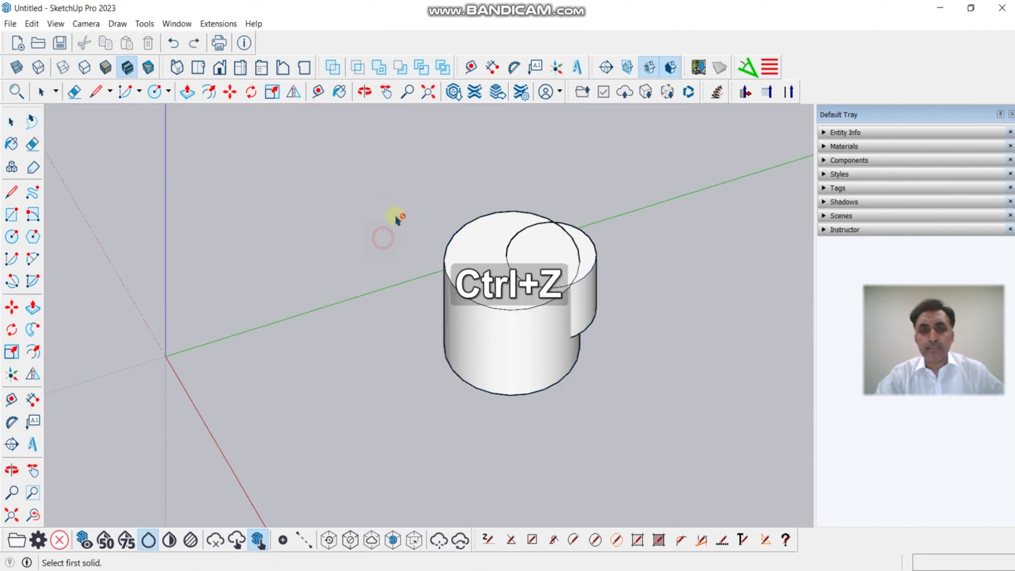
- Subtract the larger cylinder from the smaller cylinder with the Subtract solid tool, and inspect the remaining piece
left_click(399, 70)
left_click(479, 243)
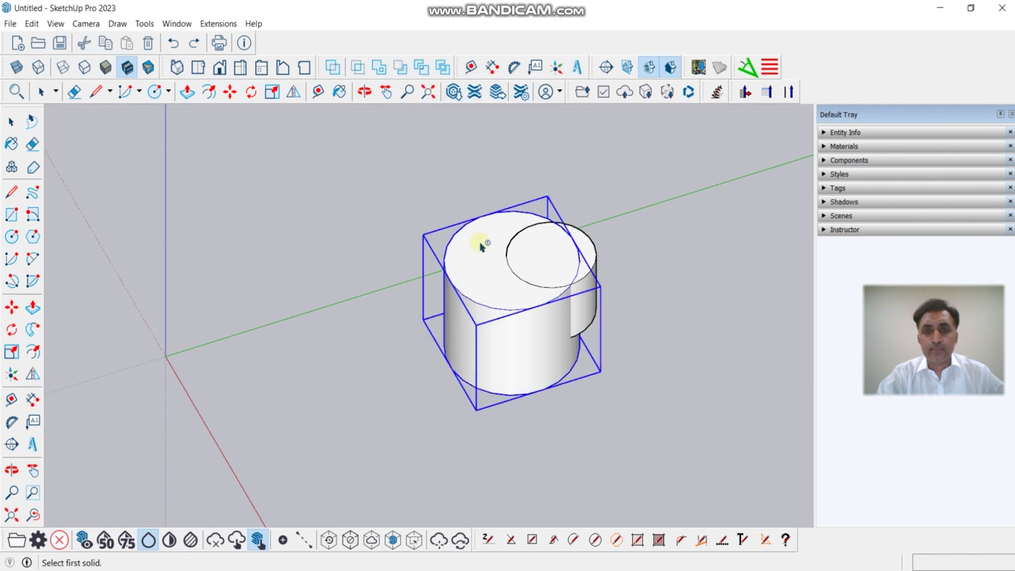
left_click(585, 252)
left_click(394, 261)
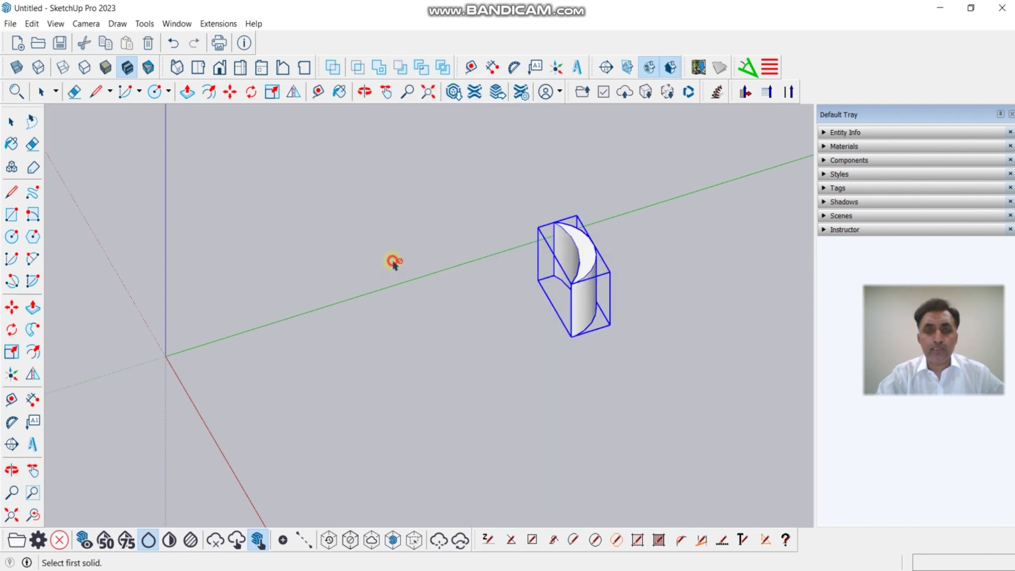
left_click(11, 121)
middle_click_drag(414, 281, 594, 262)
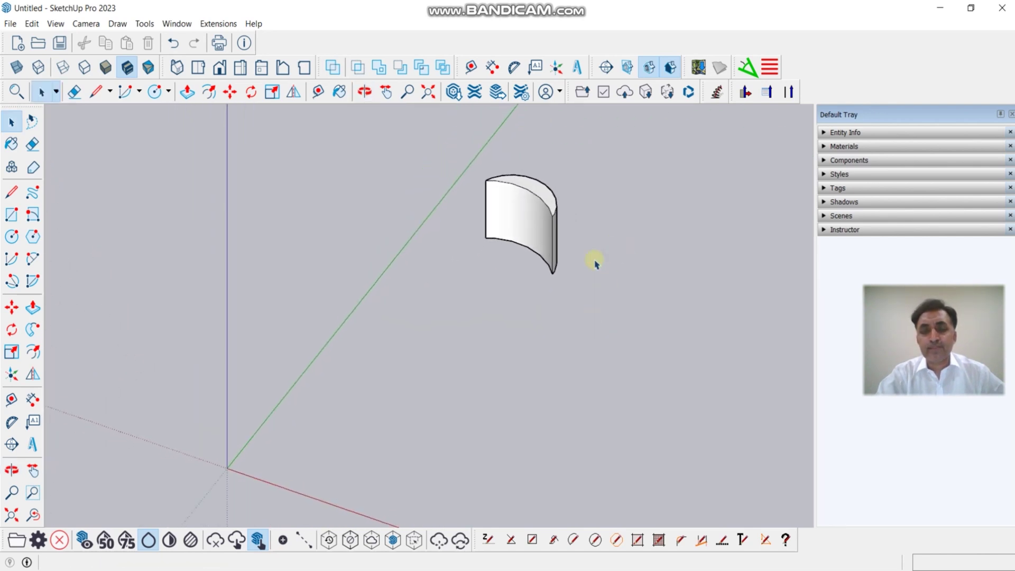